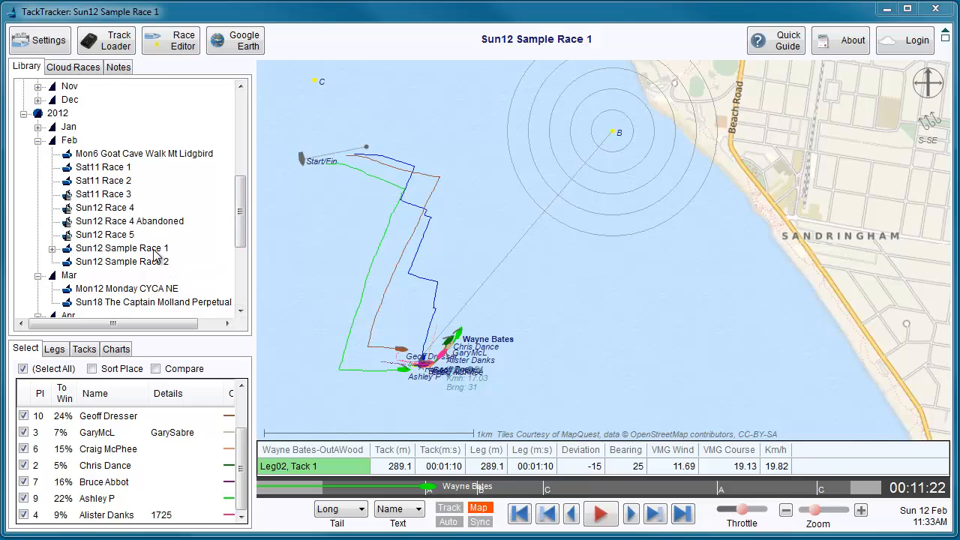
- Open the race for editing and set its start time to 11:22:00
left_click(180, 44)
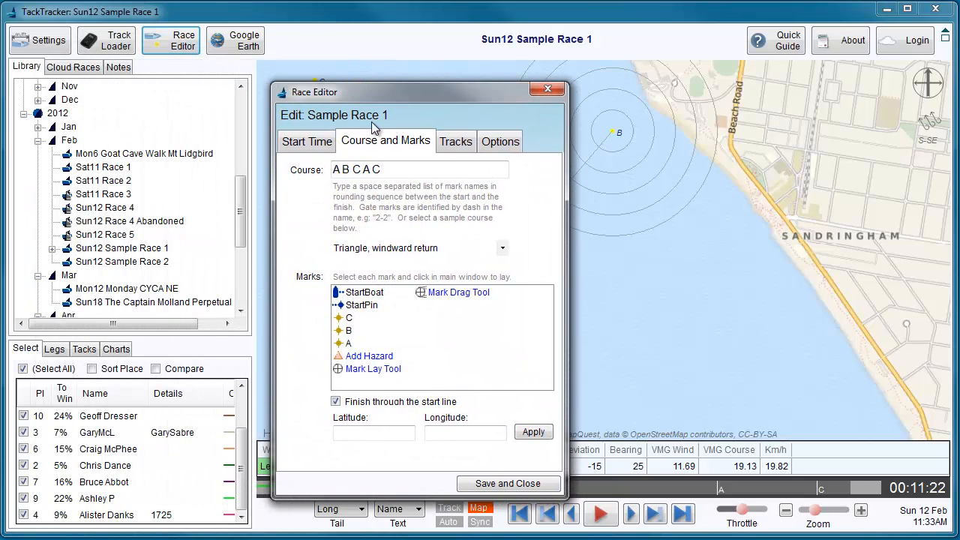
left_click(305, 144)
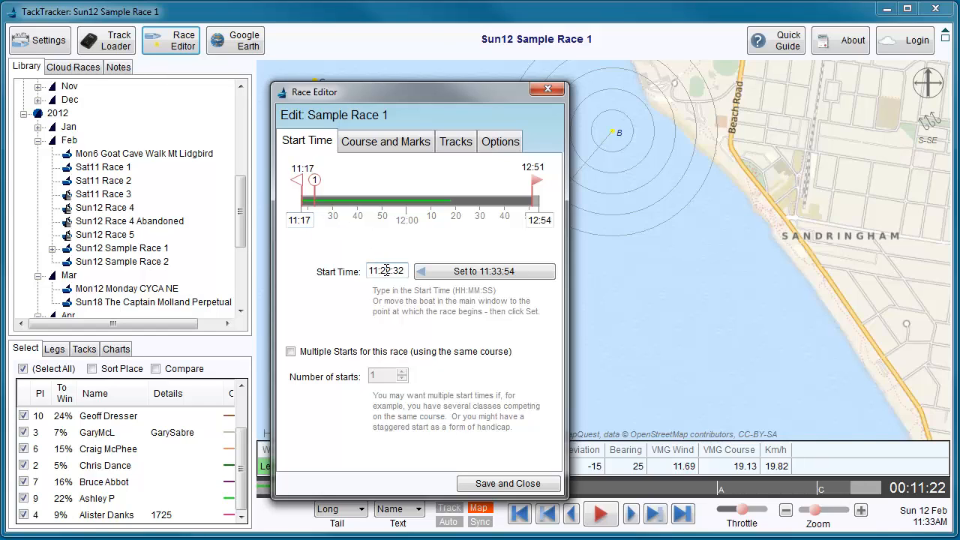
left_click_drag(394, 271, 406, 271)
type("00")
key("Tab")
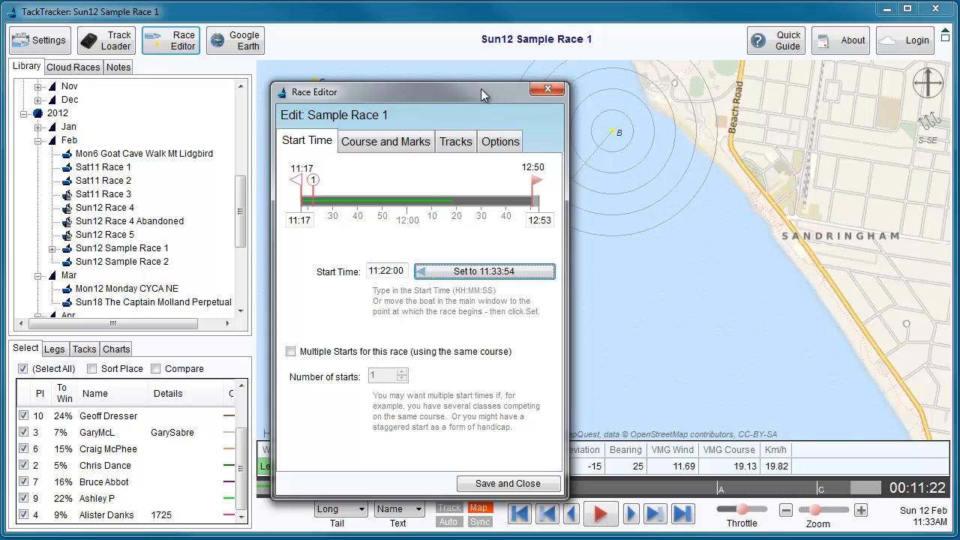
- Move the race playback to 11:23:02 near the start line and set the race's start time to that moment
left_click_drag(481, 88, 216, 42)
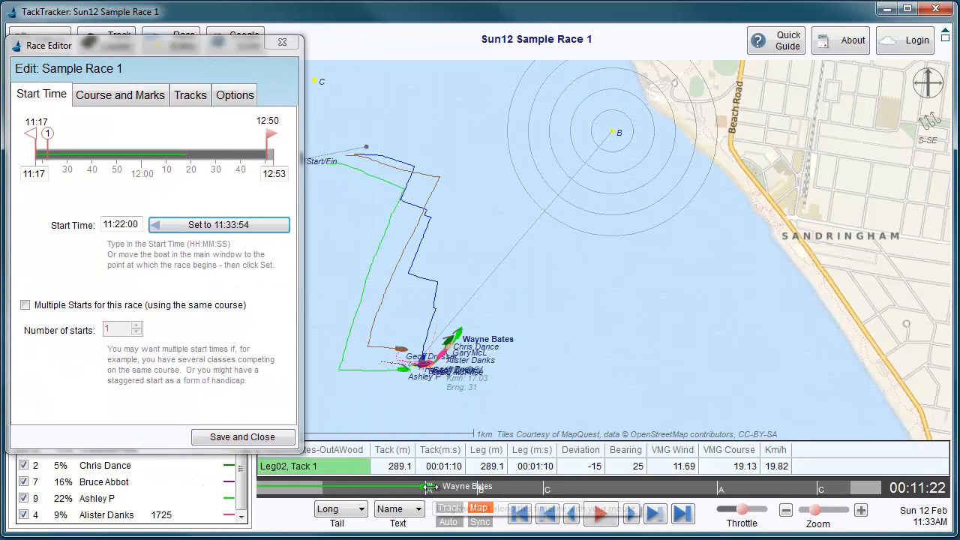
left_click_drag(428, 487, 319, 485)
scroll(640, 384, "up", 5)
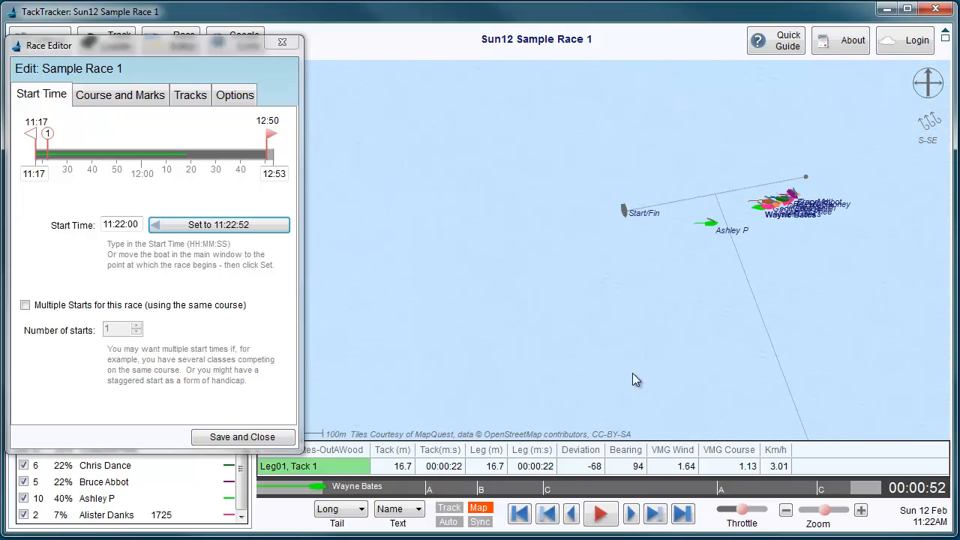
left_click_drag(632, 372, 491, 329)
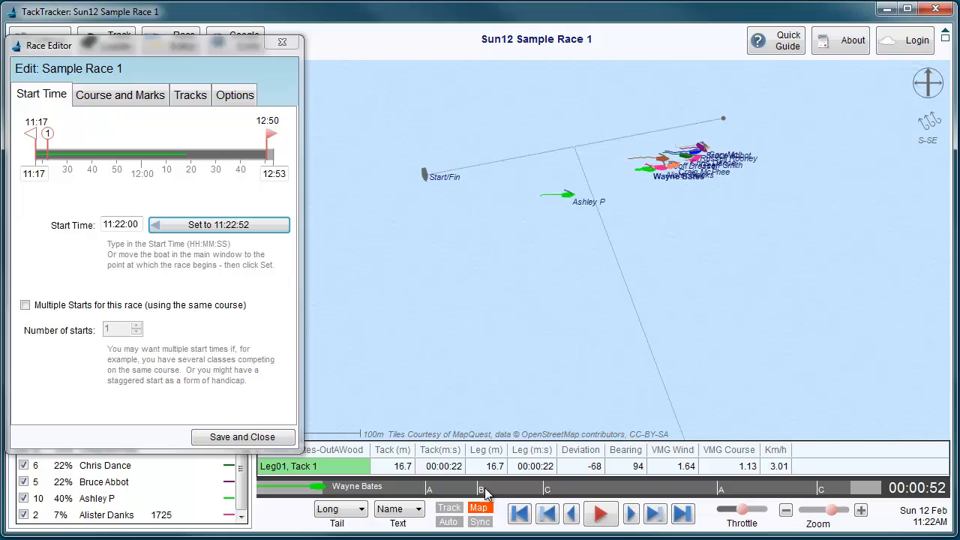
left_click_drag(317, 483, 321, 485)
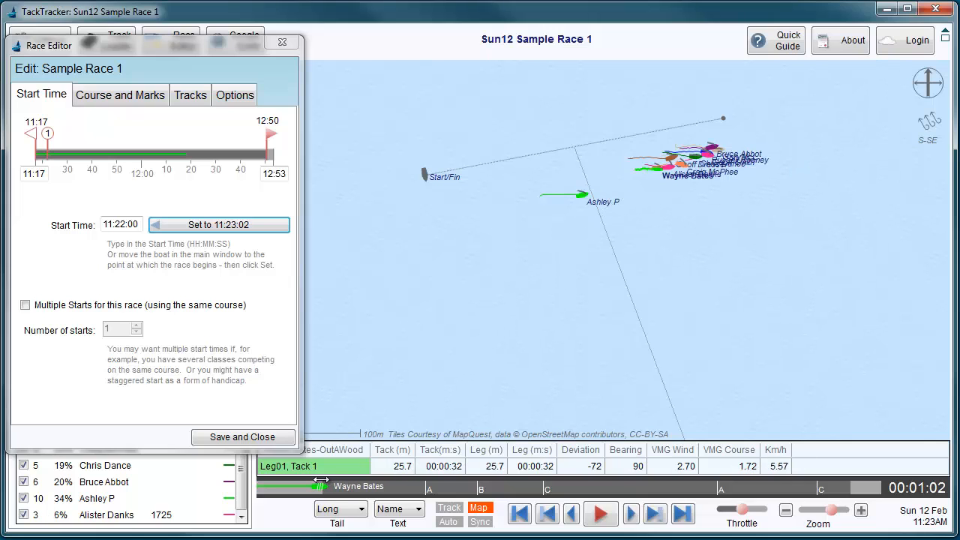
left_click(184, 224)
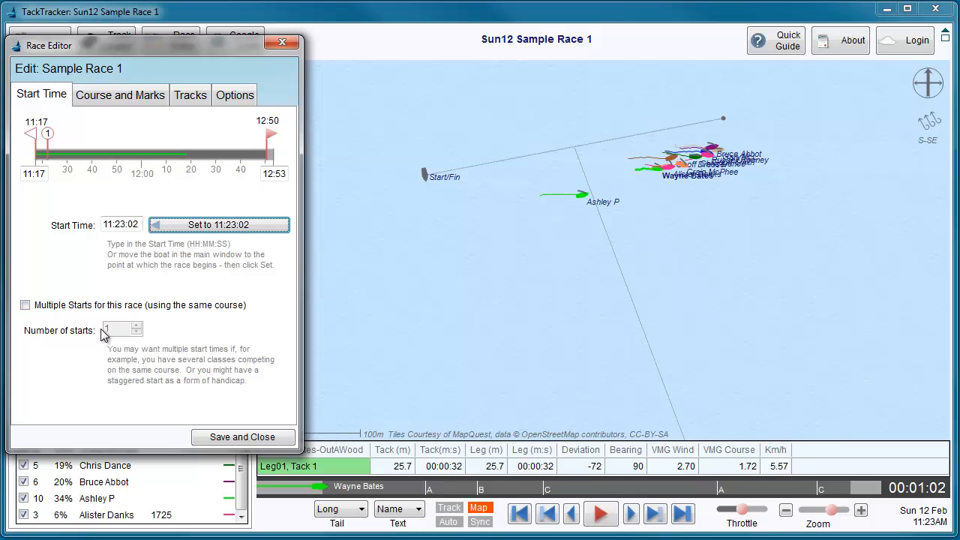
- With playback ten seconds before the start, re-lay StartBoat at about 37 56.975 S, 144 58.718 E and StartPin east of the fleet at about 37 56.933 S
left_click(122, 95)
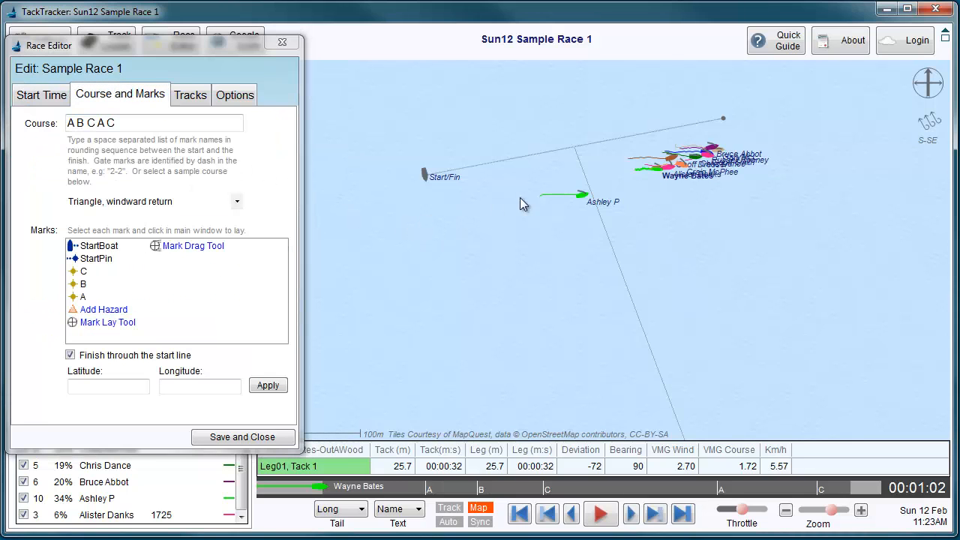
left_click(582, 195)
left_click_drag(315, 488, 320, 486)
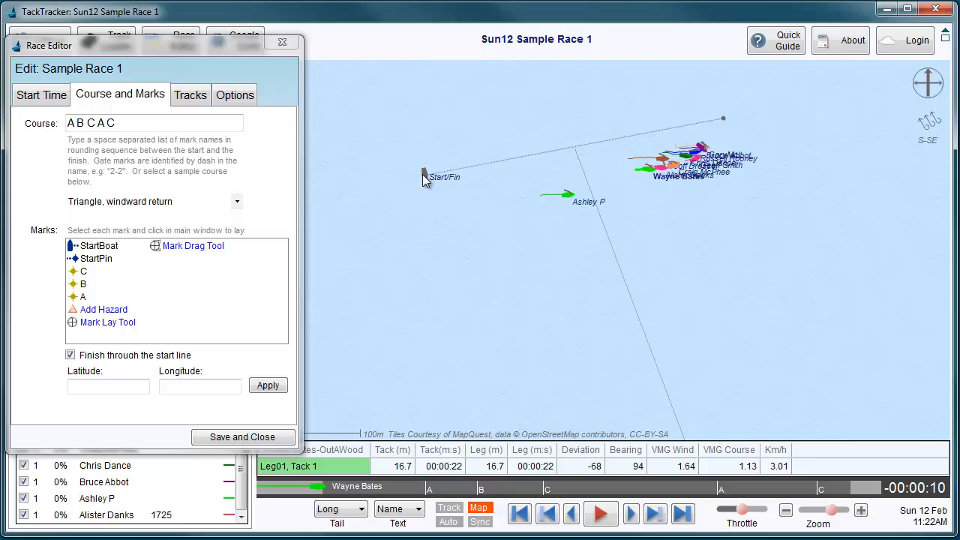
left_click(104, 250)
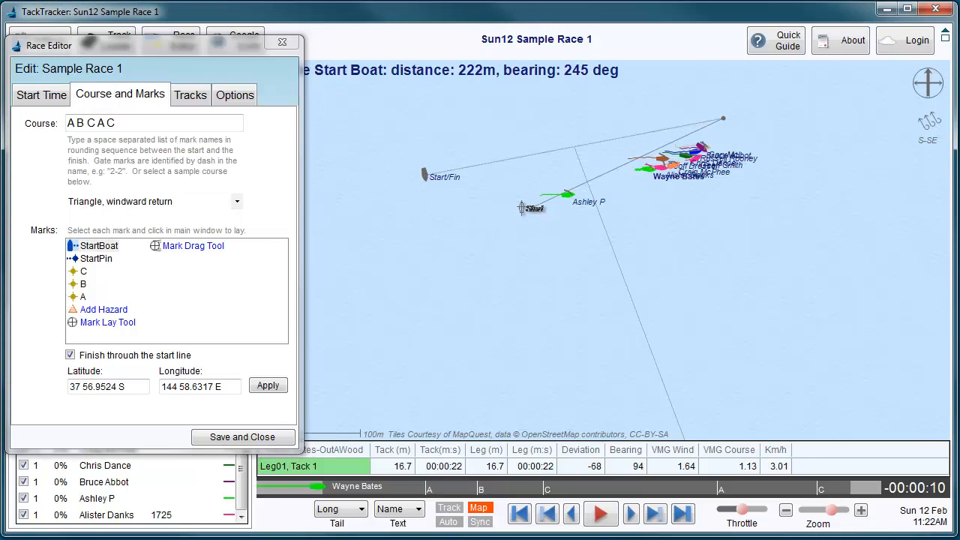
left_click(545, 216)
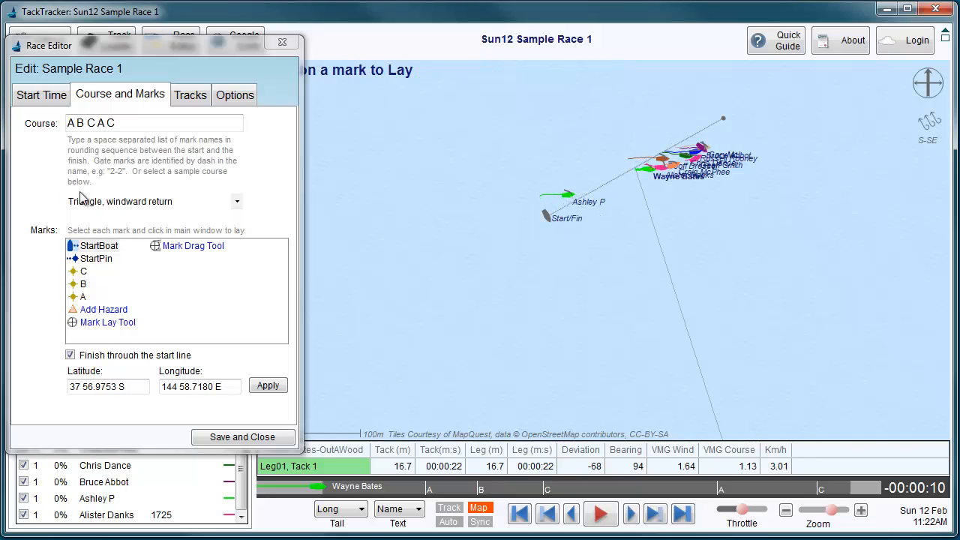
left_click(90, 258)
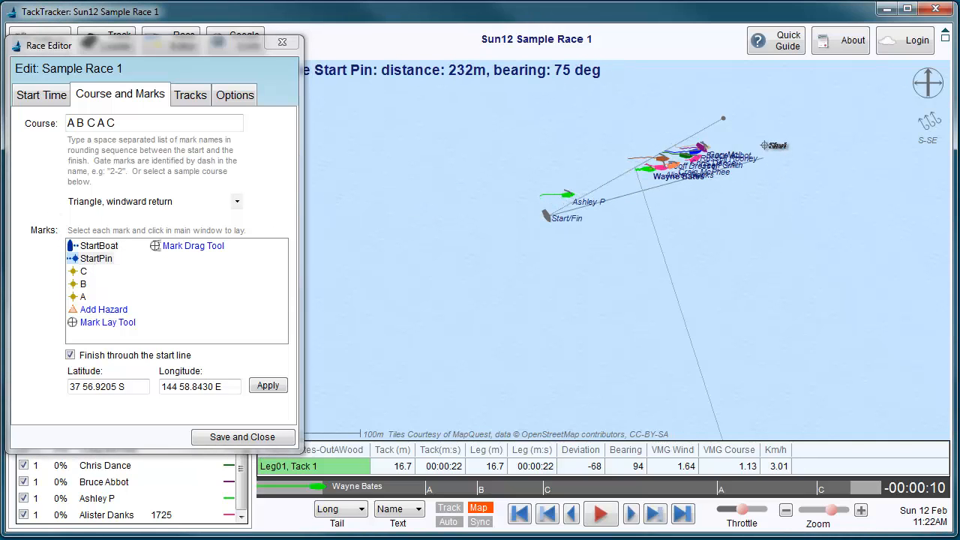
left_click(761, 140)
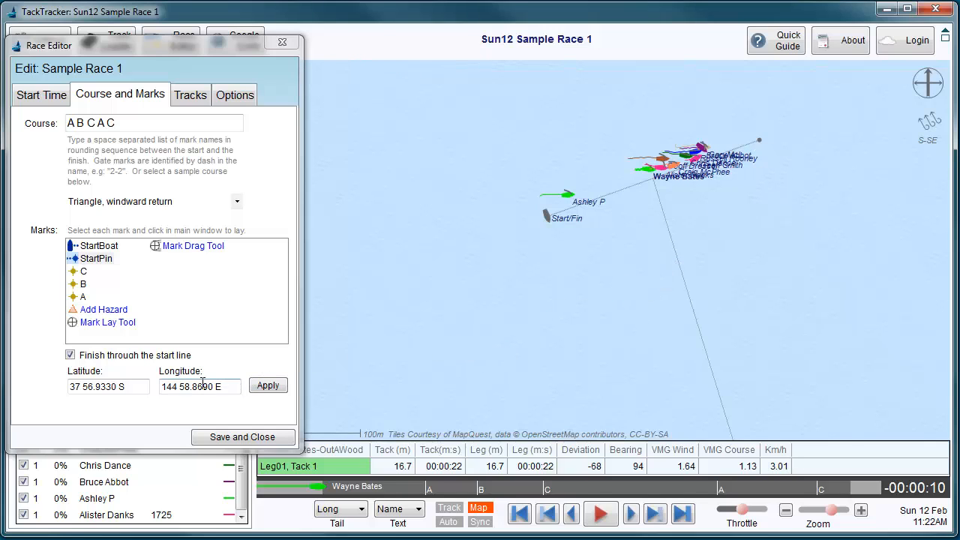
- In the track settings, select the fifth listed competitor's track and change its colour to slate blue
left_click(190, 94)
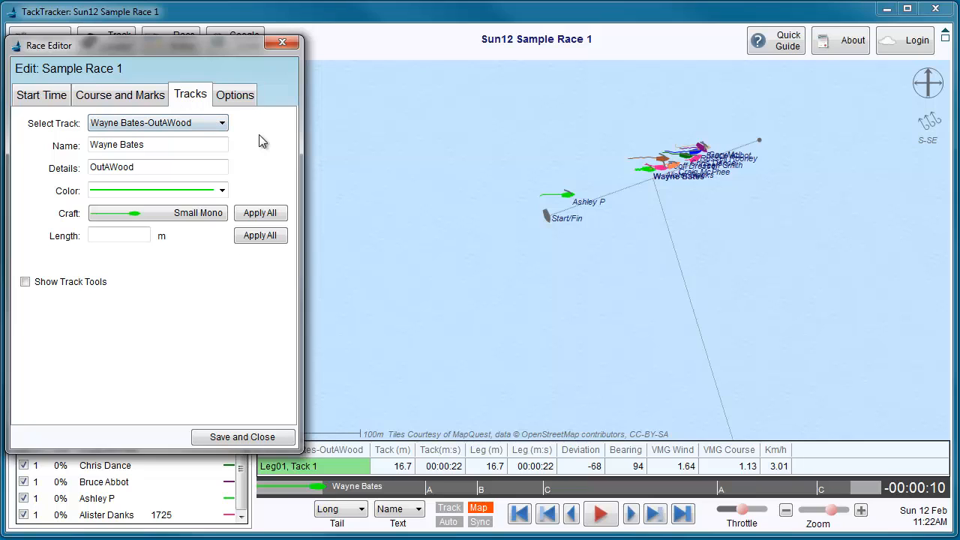
left_click(203, 125)
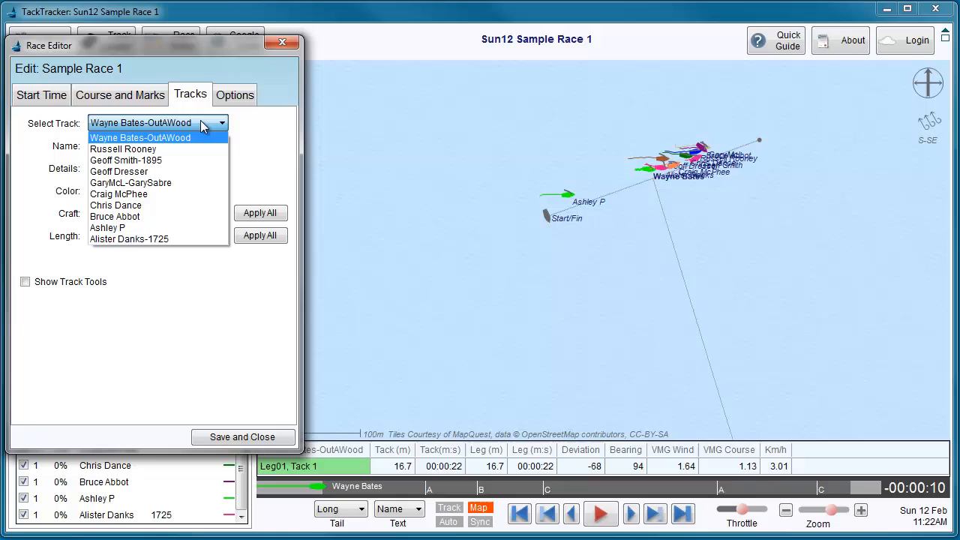
left_click(154, 149)
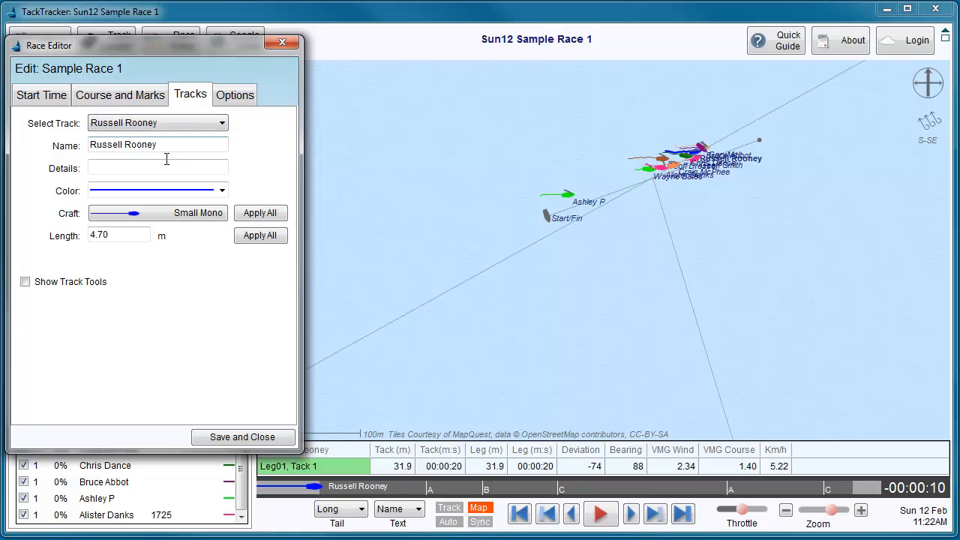
left_click(162, 125)
left_click(159, 183)
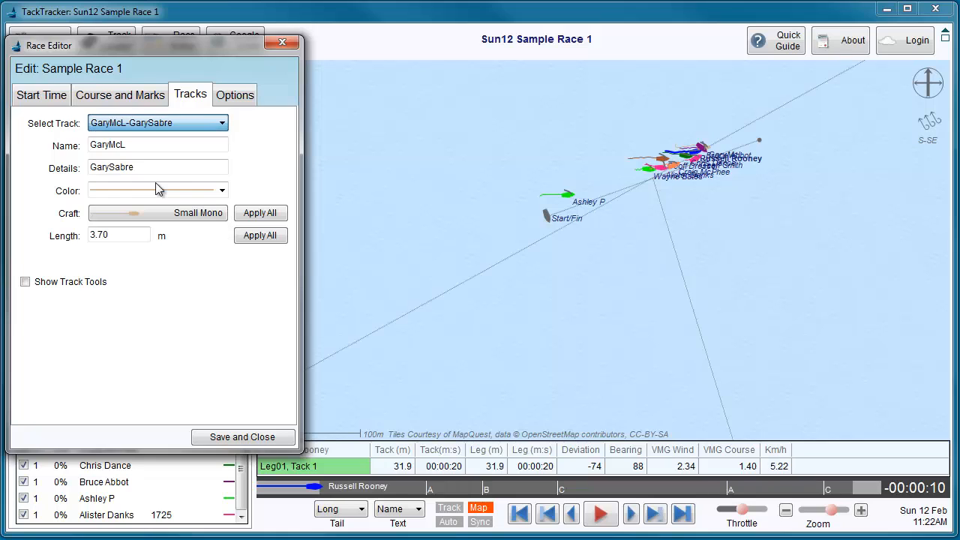
left_click(177, 193)
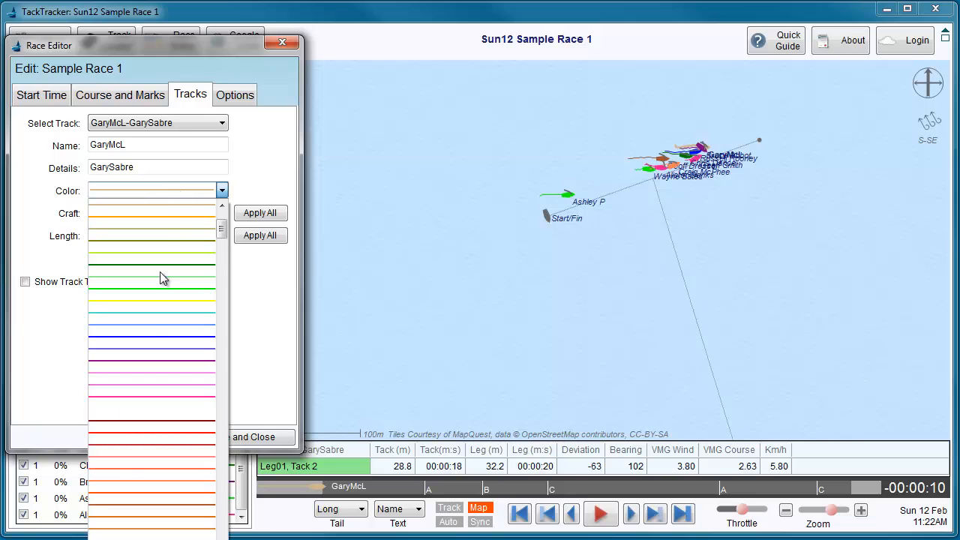
left_click(158, 345)
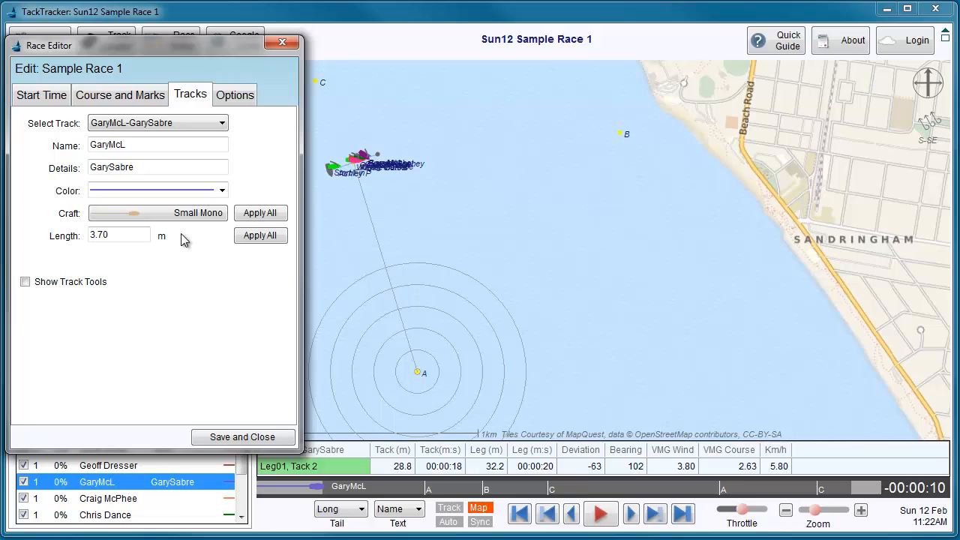
- Cycle the fifth track's craft type through the available options back to Small Mono, and select its length value
left_click(196, 215)
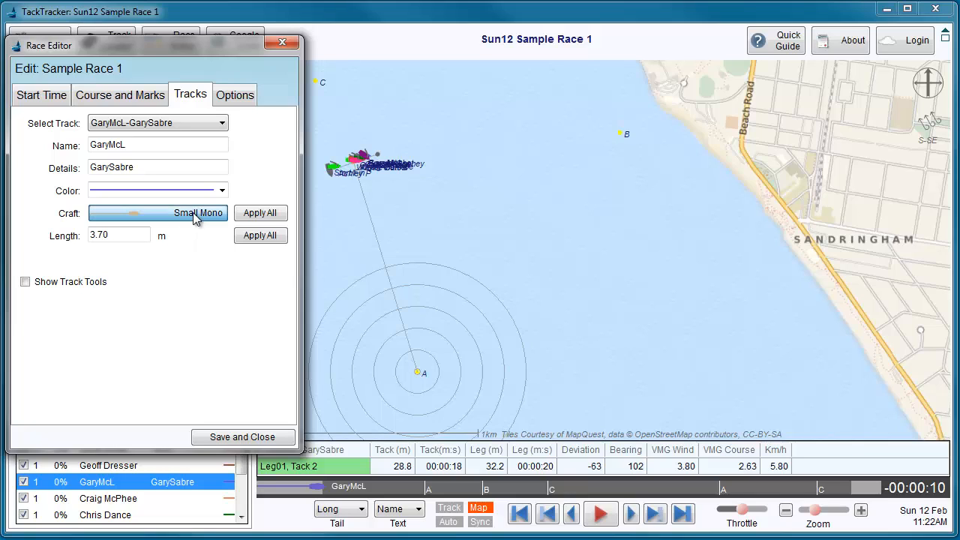
left_click(198, 216)
left_click(200, 216)
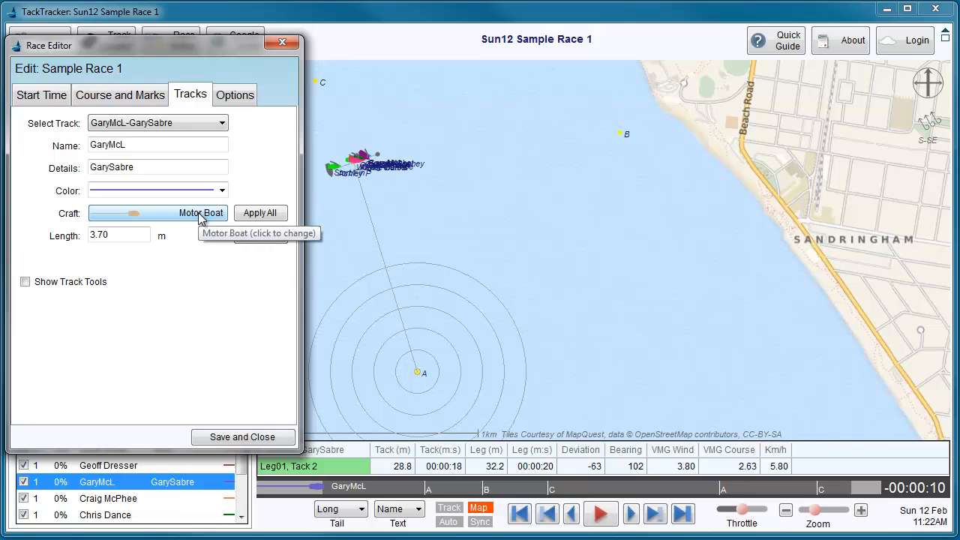
left_click(201, 217)
left_click(199, 217)
left_click(200, 216)
left_click(201, 218)
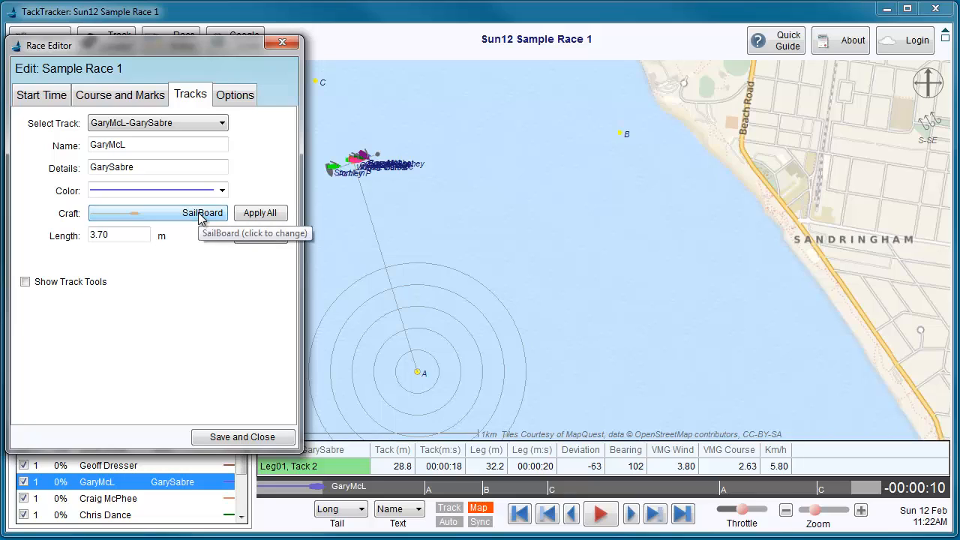
left_click(200, 217)
left_click(201, 217)
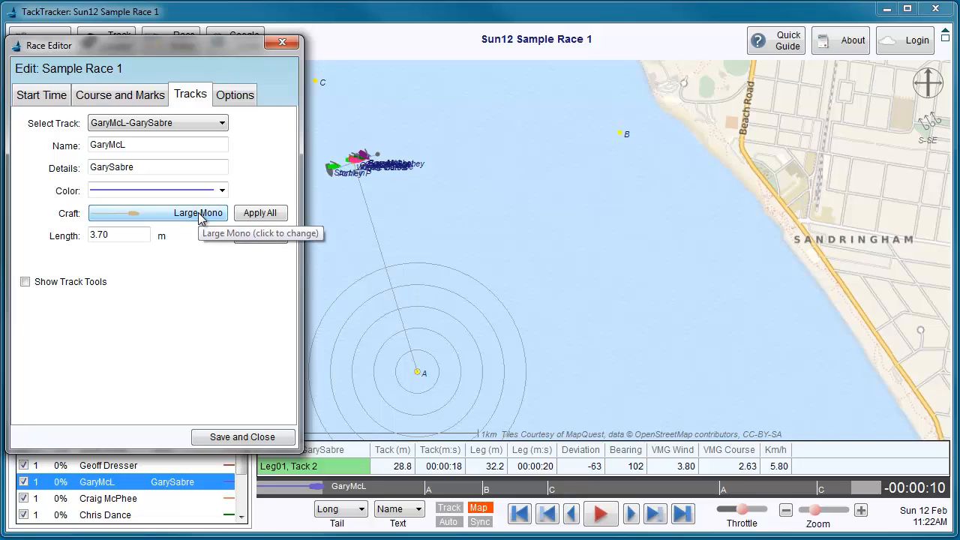
left_click(200, 217)
left_click(199, 216)
left_click(199, 217)
left_click(200, 216)
left_click(199, 217)
left_click(200, 217)
left_click(199, 216)
left_click(126, 237)
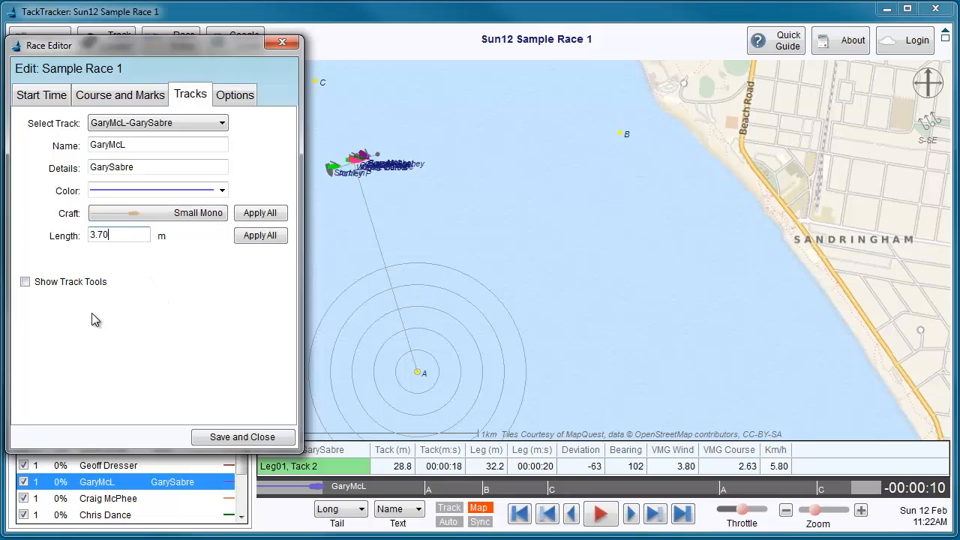
left_click_drag(116, 236, 71, 235)
- Examine at close range how the boats round mark A, running the playback back to 00:09:39
left_click_drag(467, 315, 515, 163)
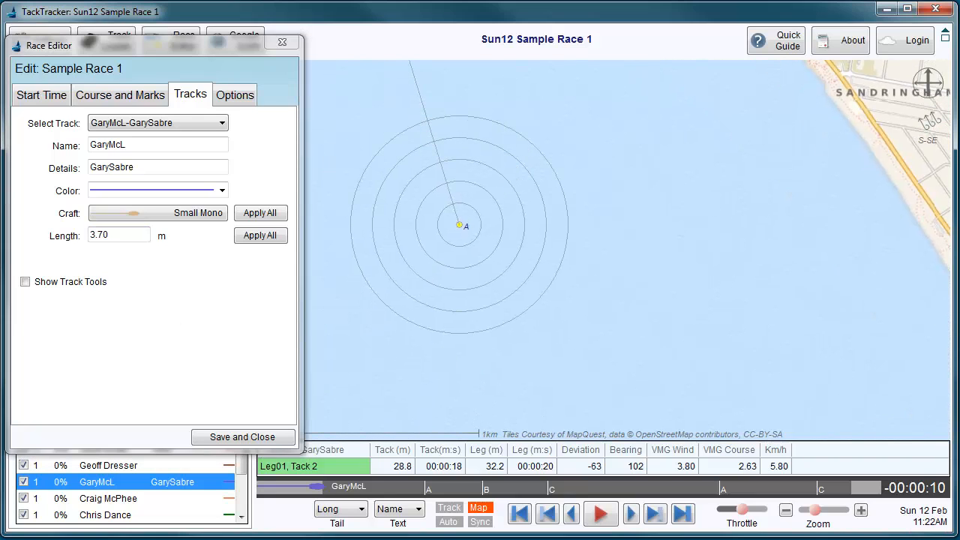
left_click(424, 482)
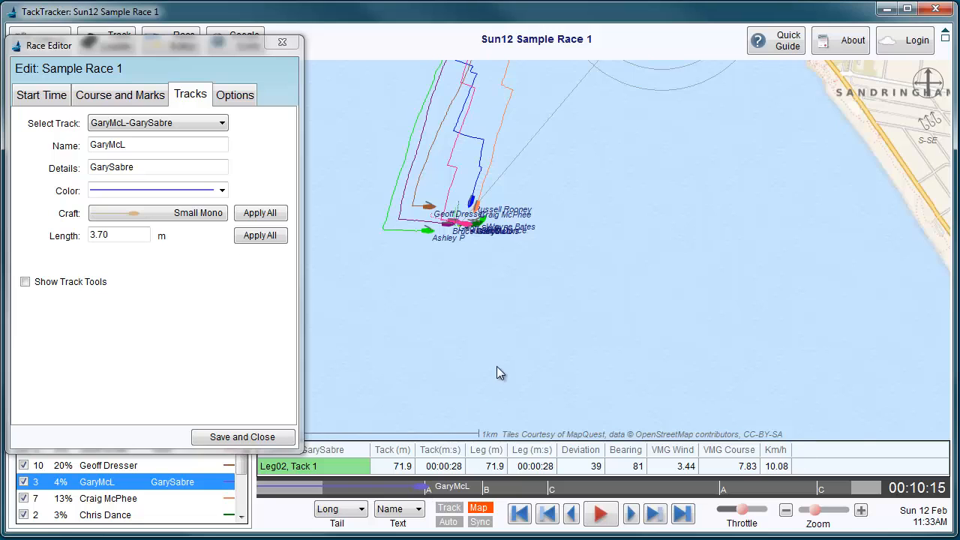
left_click_drag(496, 366, 546, 384)
scroll(525, 375, "up", 3)
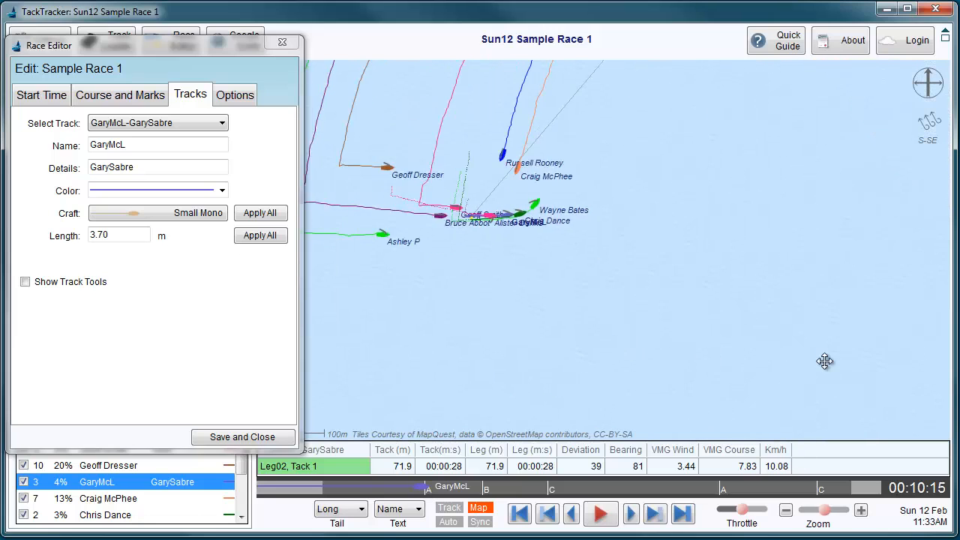
scroll(712, 351, "up", 1)
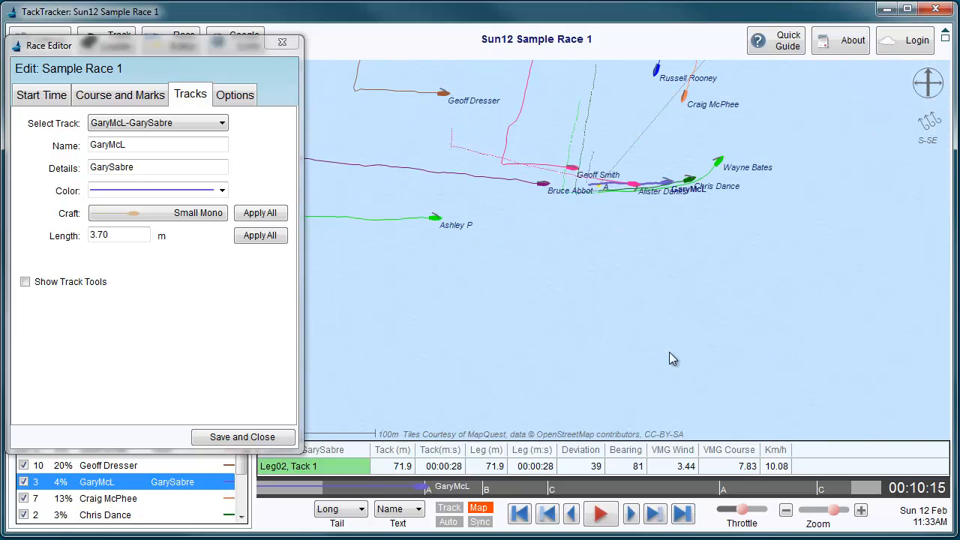
scroll(630, 315, "up", 2)
scroll(598, 351, "up", 3)
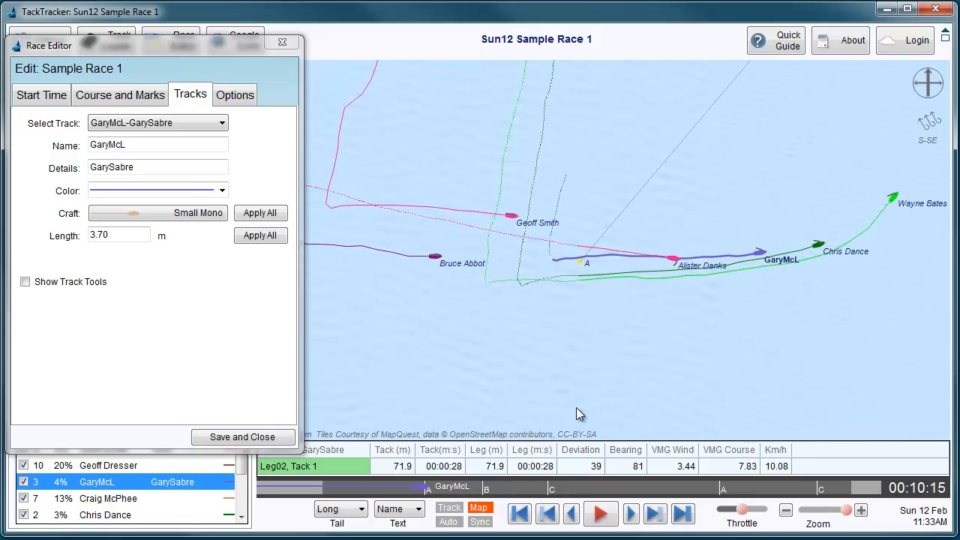
left_click_drag(424, 485, 414, 486)
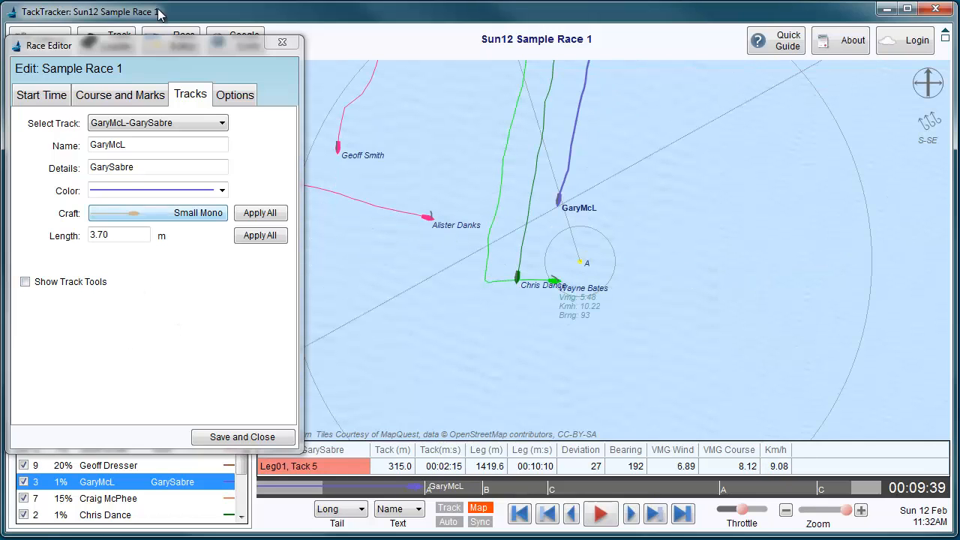
- Select the last listed competitor's track and show its track tools
left_click(150, 123)
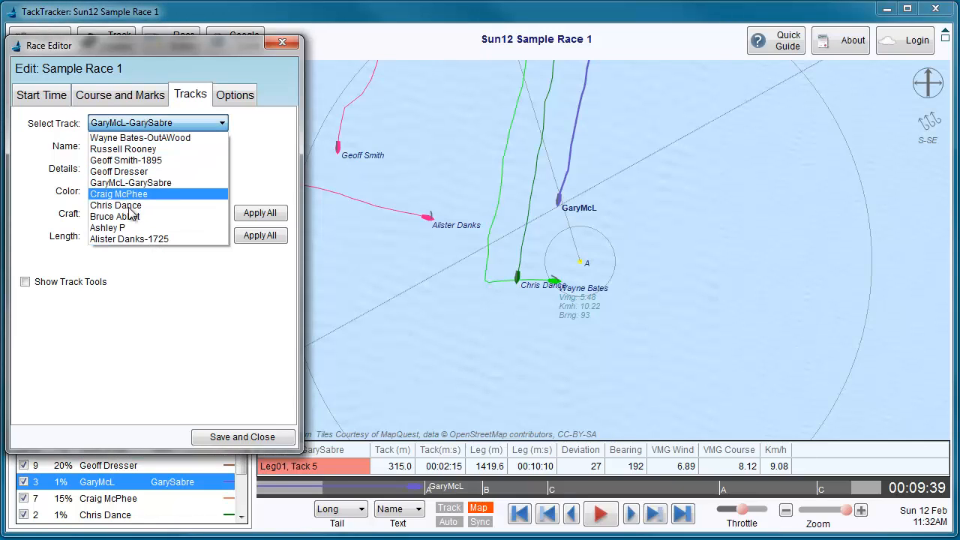
left_click(129, 238)
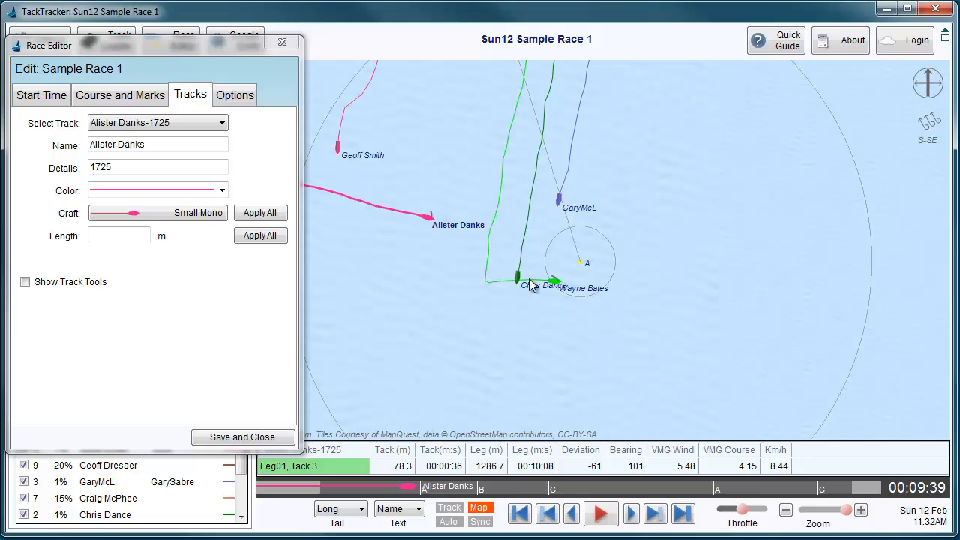
mouse_move(429, 222)
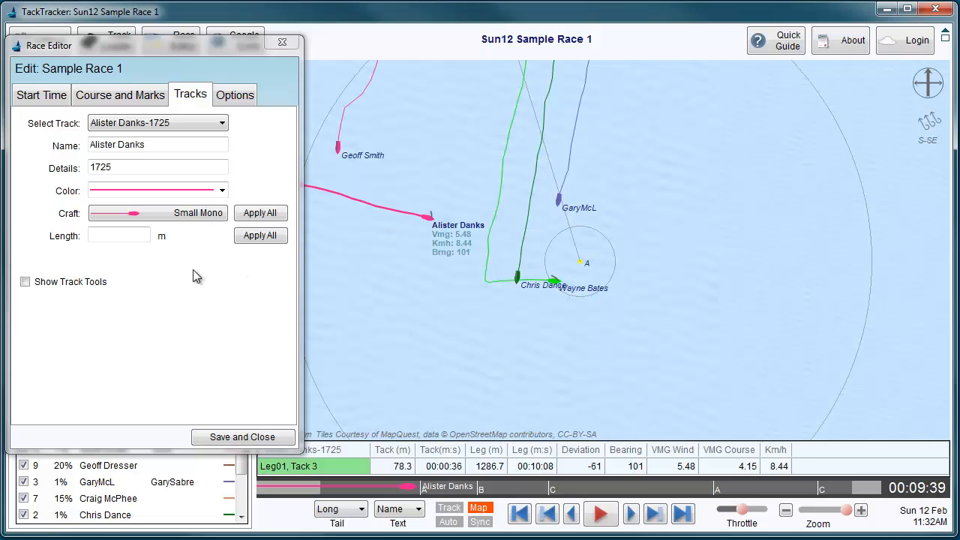
left_click(26, 283)
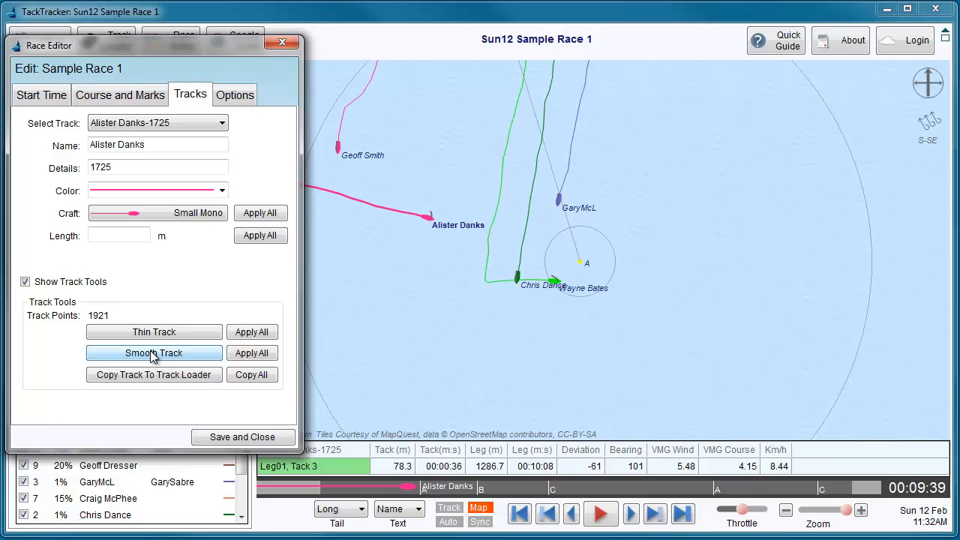
- Check the race's option for rotating the course in Auto replay, and close the Race Editor
left_click(433, 261)
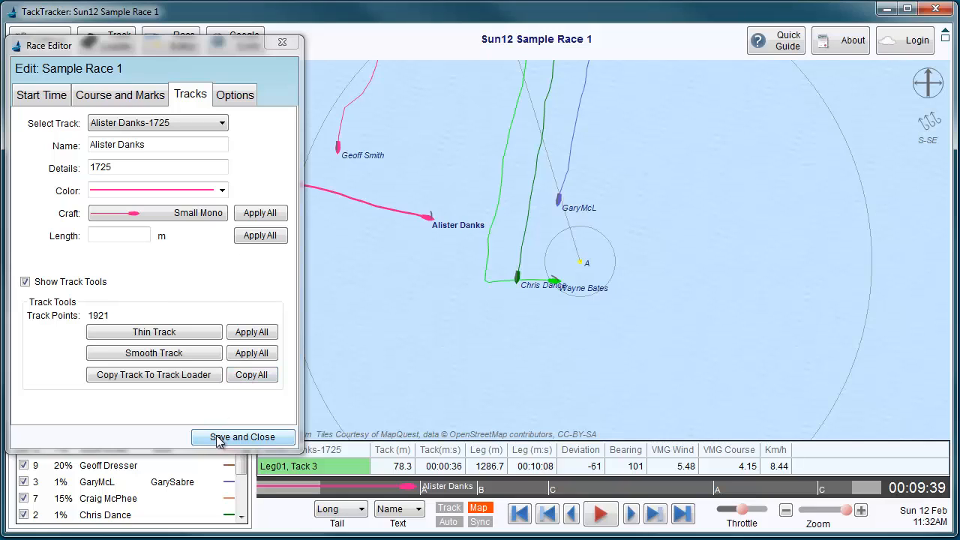
left_click(233, 95)
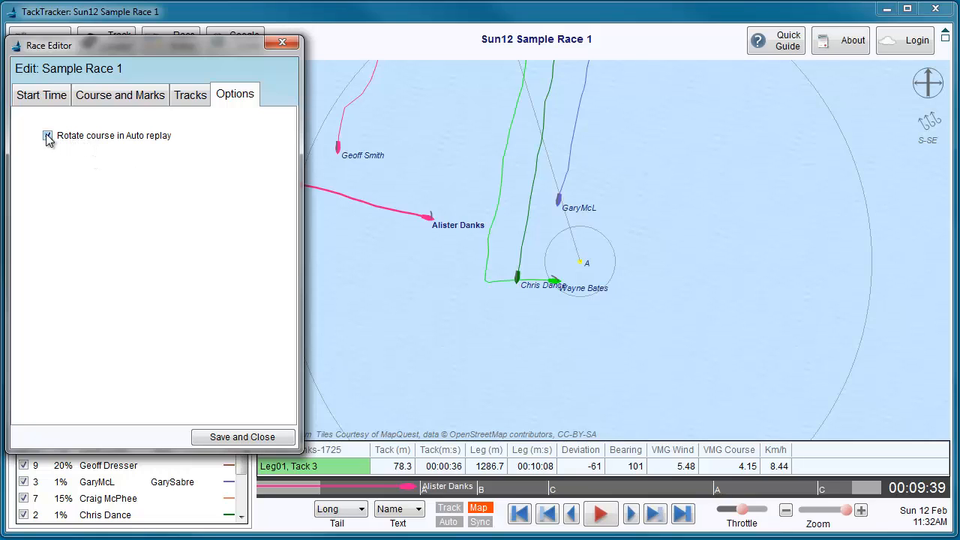
left_click(282, 42)
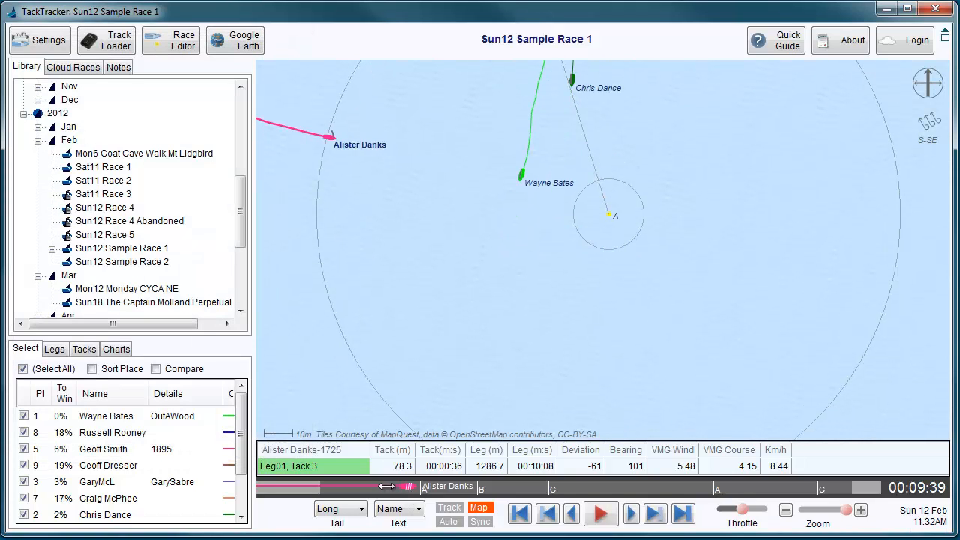
- Rewind the timeline to the beginning of the recorded tracks and start the replay in Auto mode
left_click_drag(386, 486, 251, 488)
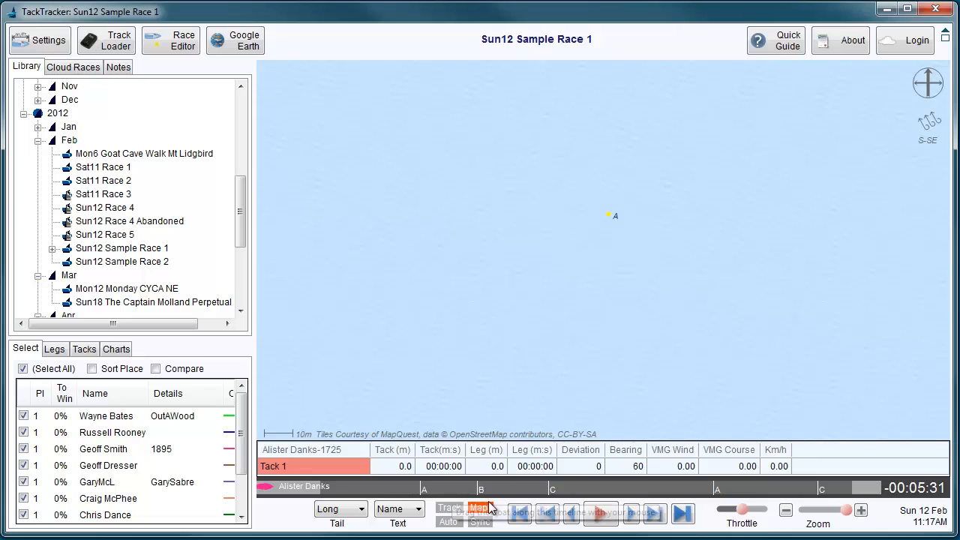
left_click(455, 523)
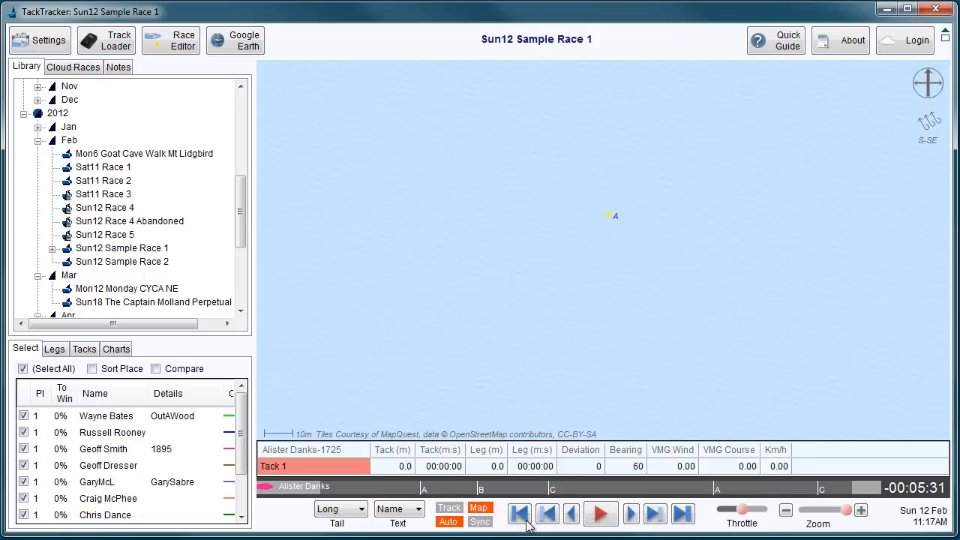
left_click(599, 514)
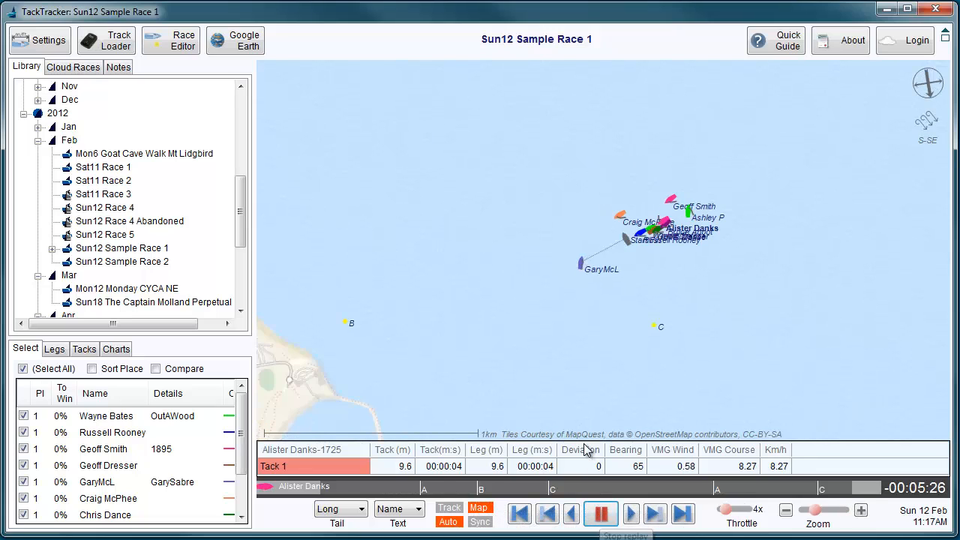